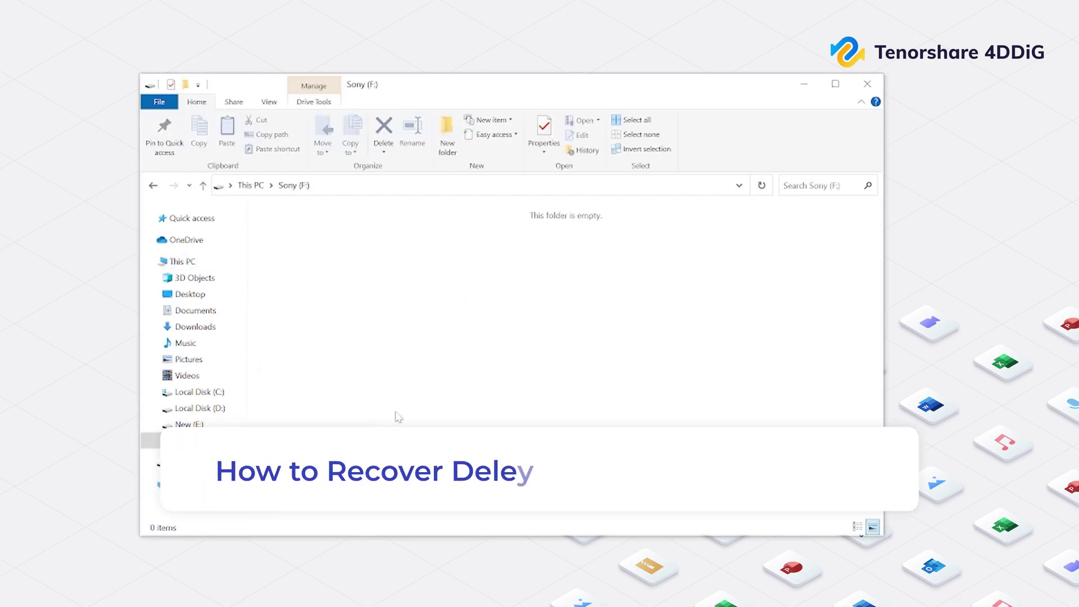
# Highlight and clear the formatting/partition-loss bullet, then scroll down to Deleted Files Recovery.
pyautogui.moveTo(503, 200); pyautogui.dragTo(634, 242)
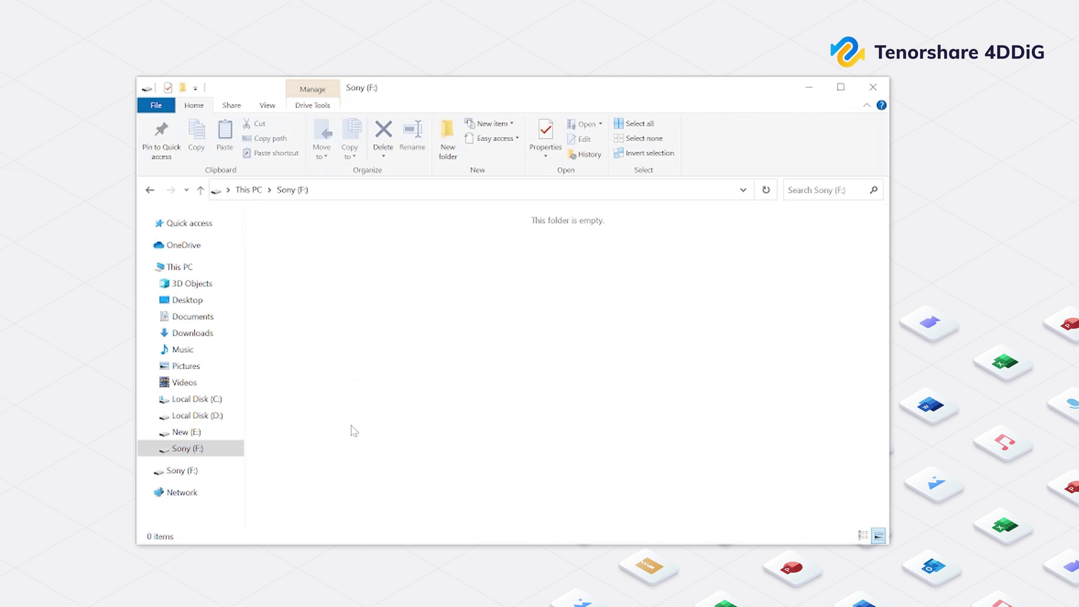
pyautogui.moveTo(493, 212); pyautogui.dragTo(647, 240)
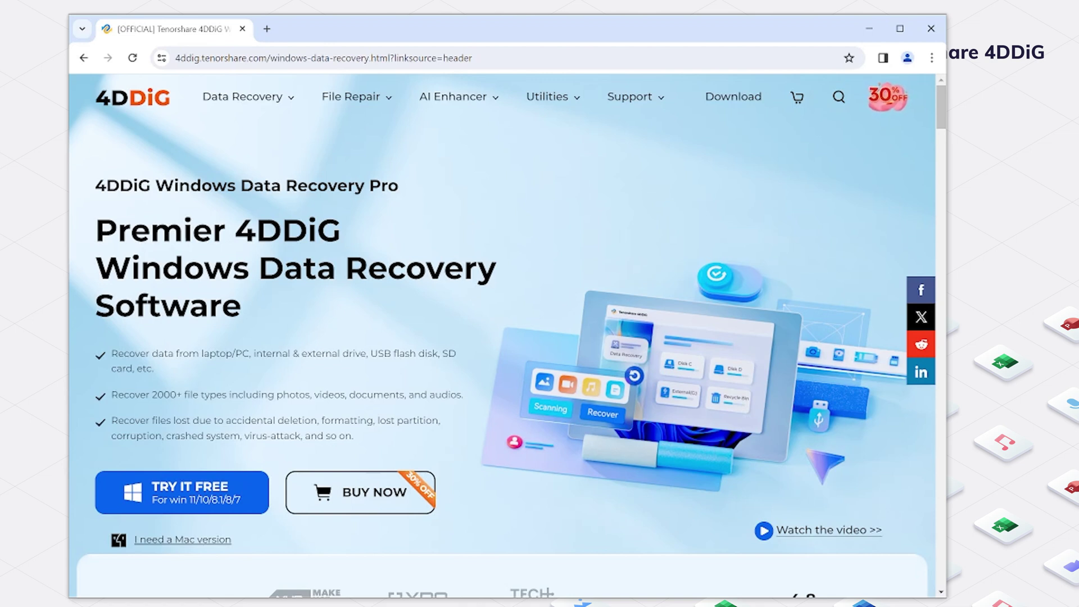
pyautogui.moveTo(111, 419); pyautogui.dragTo(372, 445)
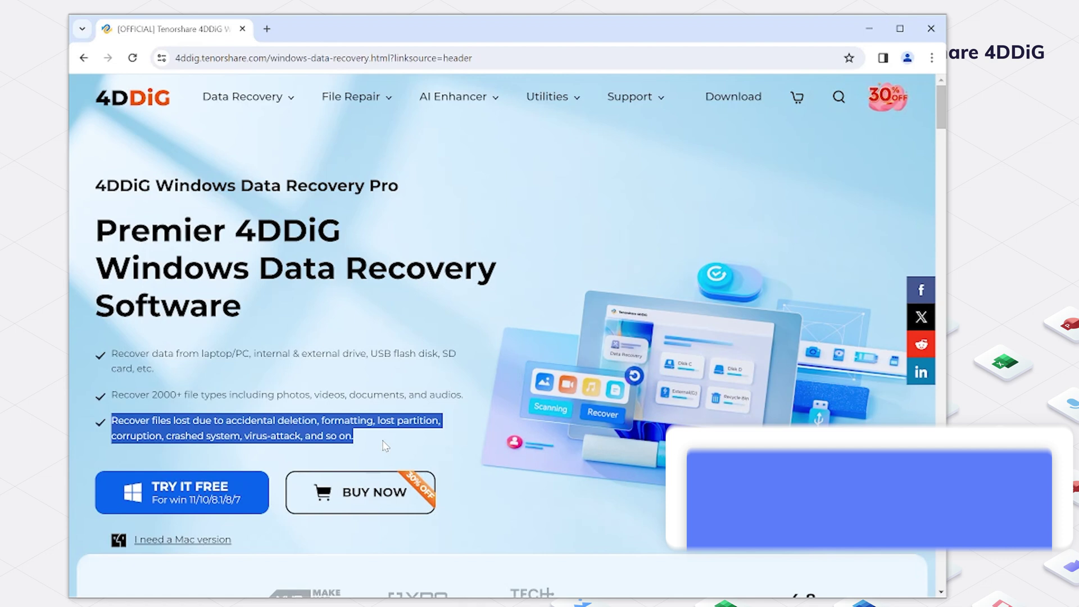
pyautogui.click(385, 446)
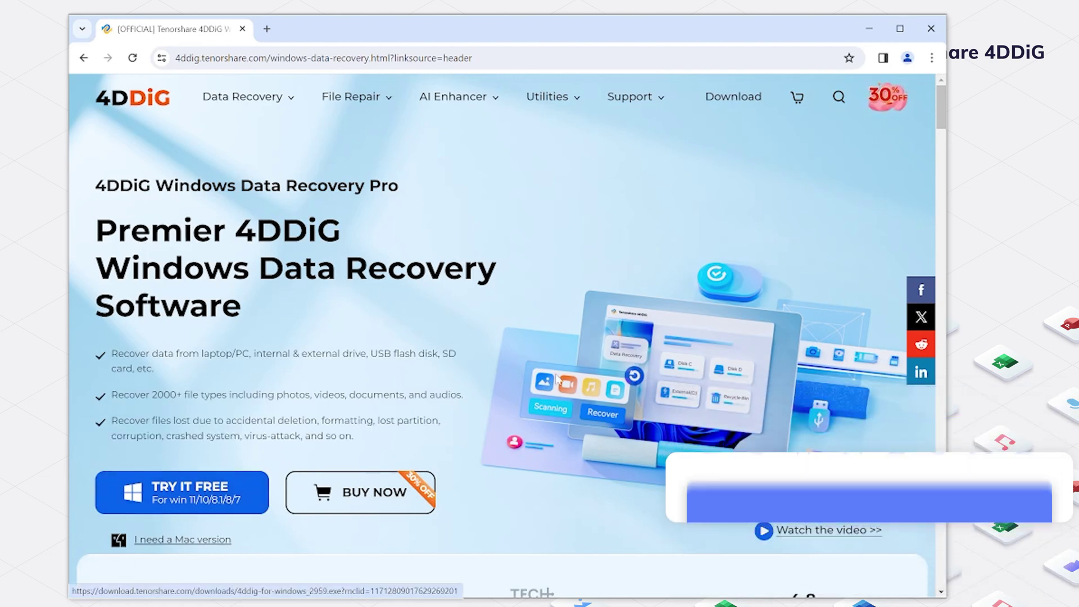
pyautogui.scroll(-1, 785, 235)
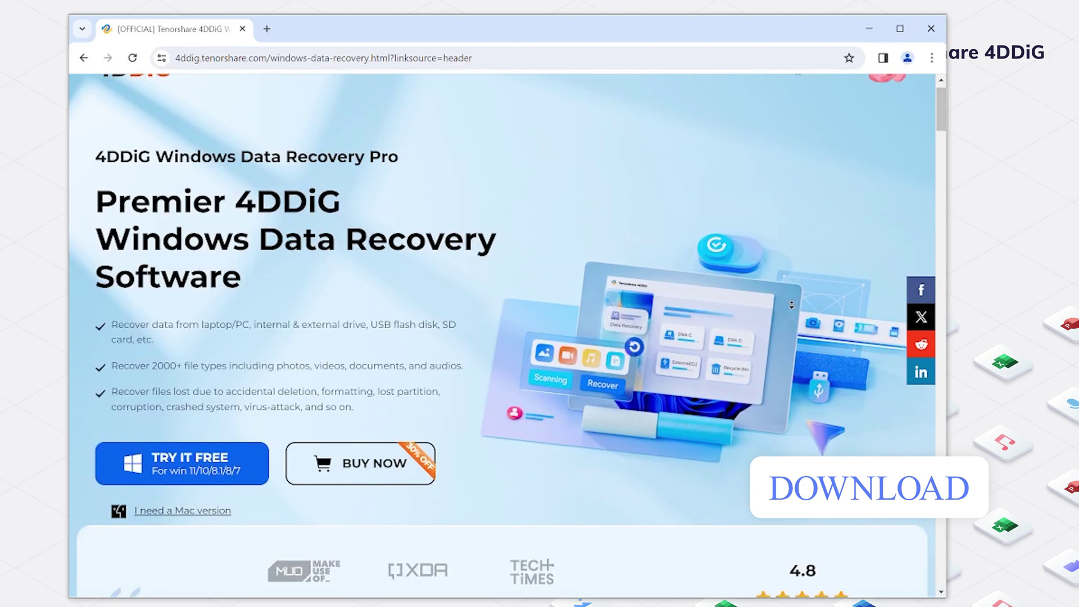
pyautogui.scroll(-3, 787, 253)
pyautogui.scroll(-3, 795, 310)
pyautogui.scroll(-4, 796, 306)
pyautogui.scroll(-3, 798, 302)
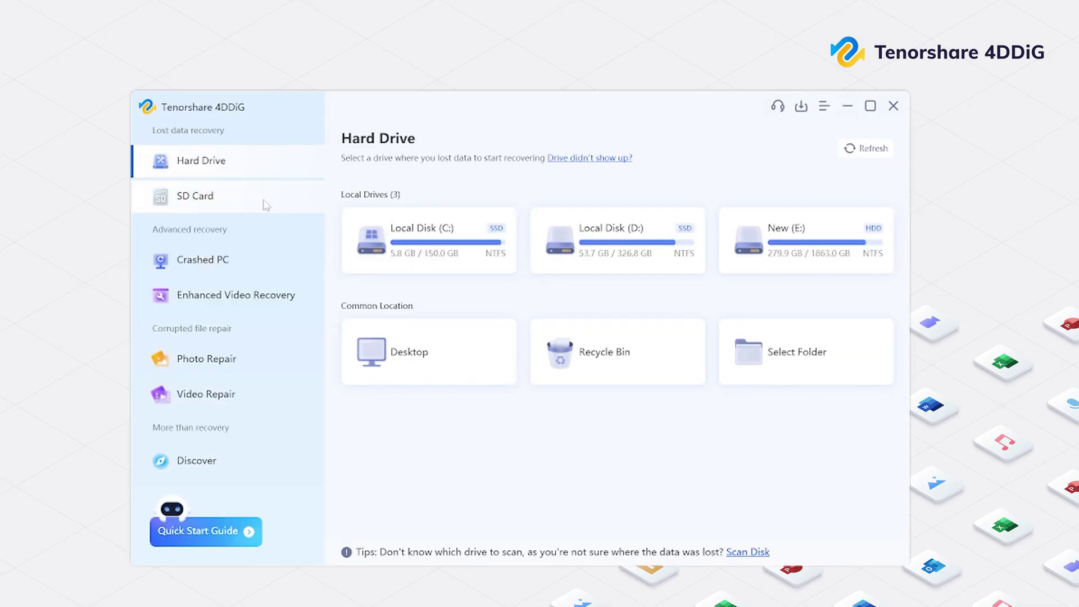
# Scan the Kingston SD card for Photo and Video only, excluding Audio, Document and Others.
pyautogui.click(265, 204)
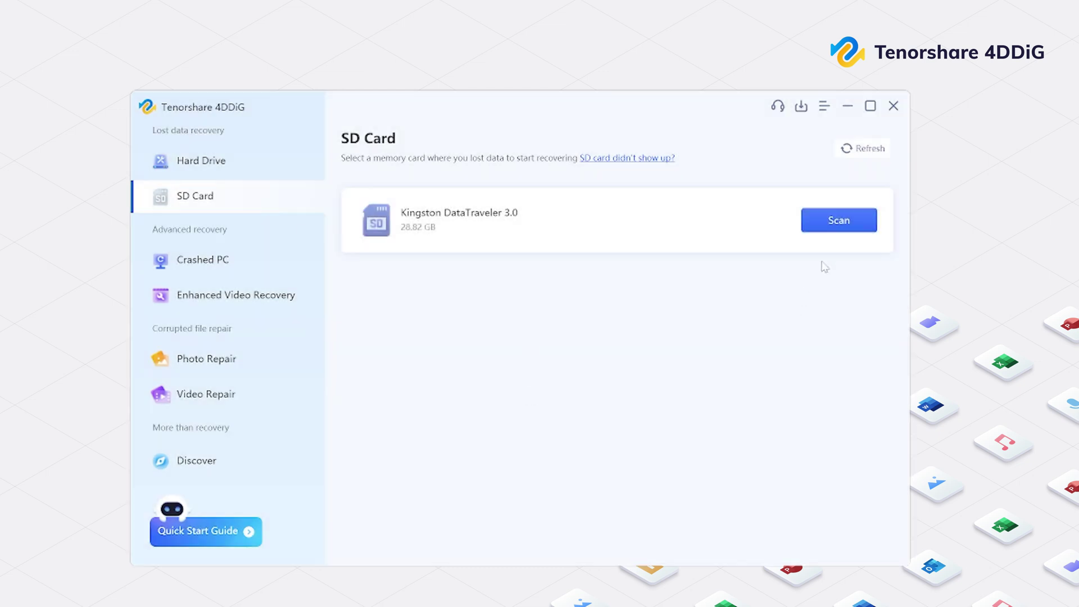
pyautogui.click(839, 225)
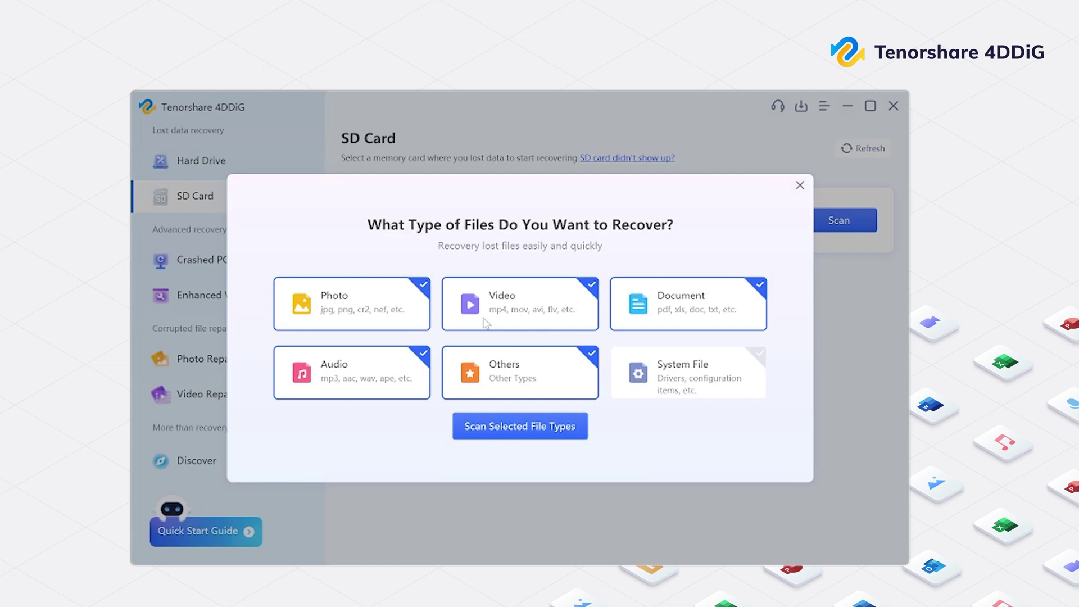
pyautogui.click(391, 380)
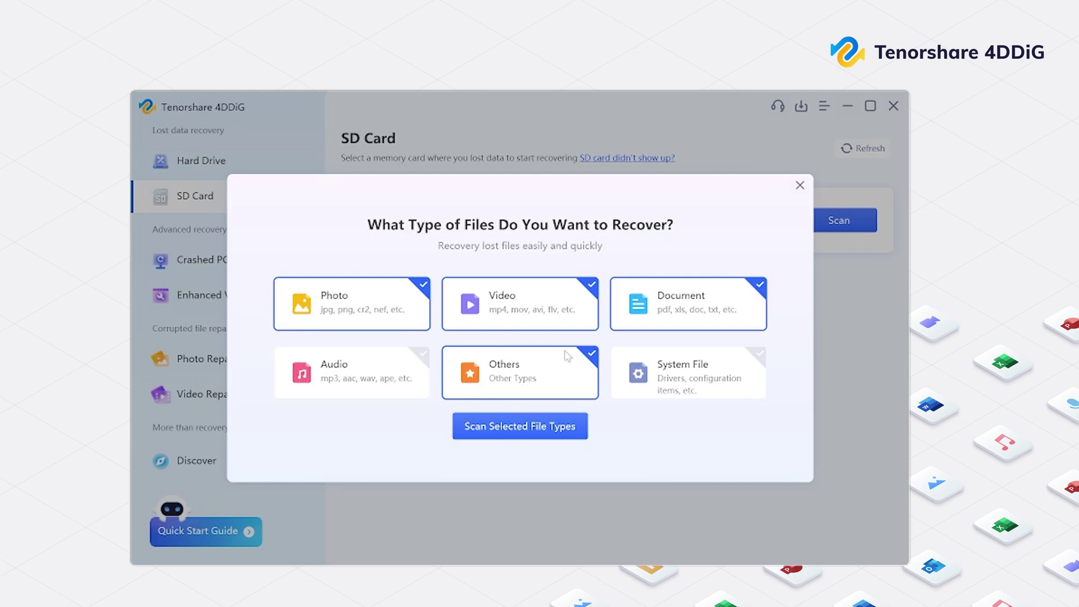
pyautogui.click(634, 321)
pyautogui.click(575, 368)
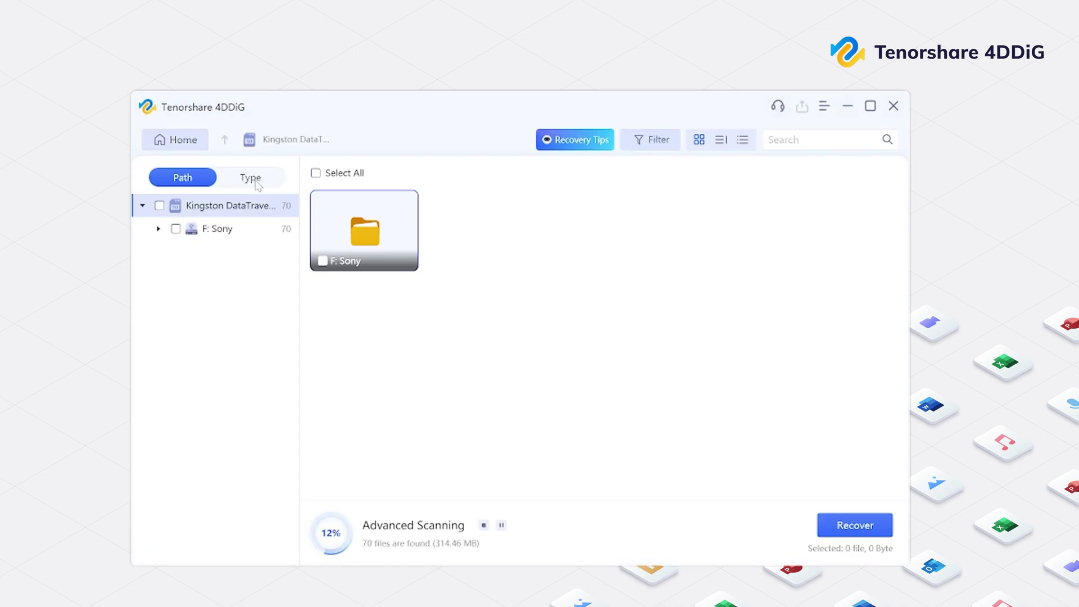
pyautogui.click(256, 179)
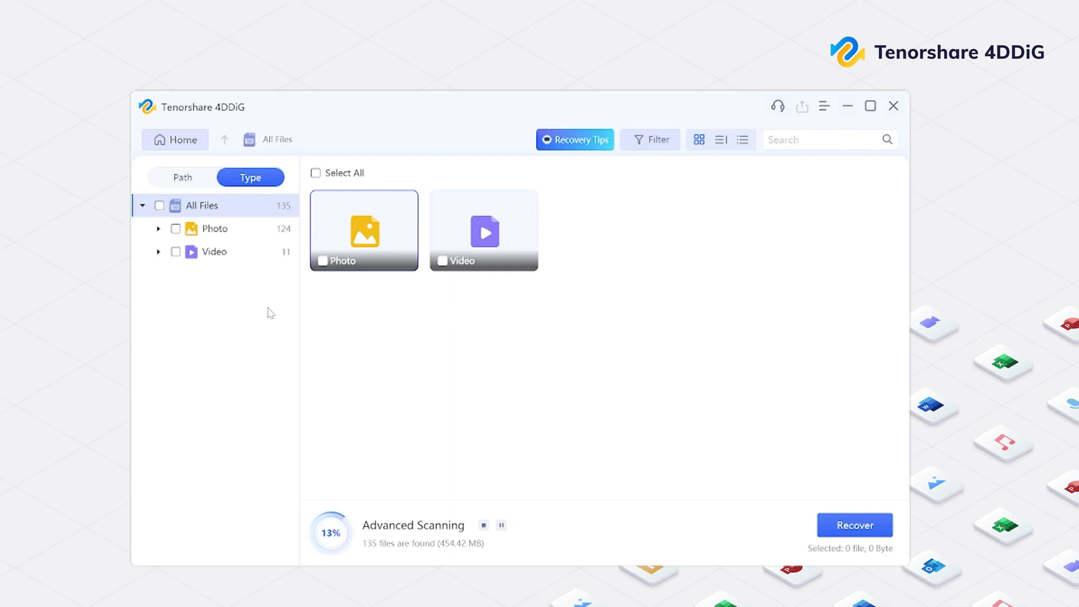
# Browse the found Photo and Video types (M4V, MOV, MP4), then search for 'sony'.
pyautogui.click(247, 235)
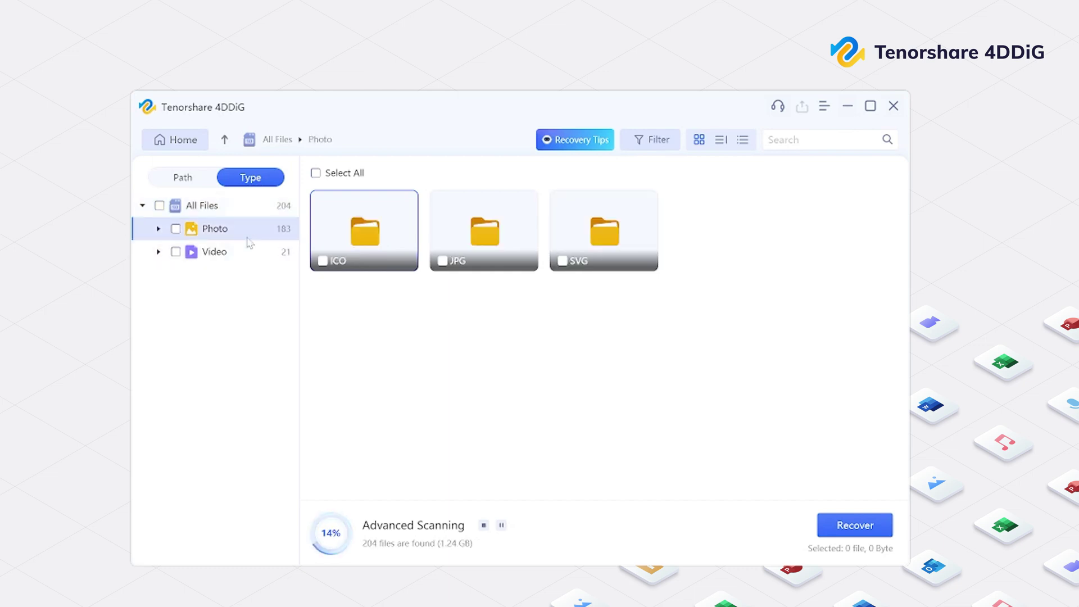
pyautogui.click(247, 253)
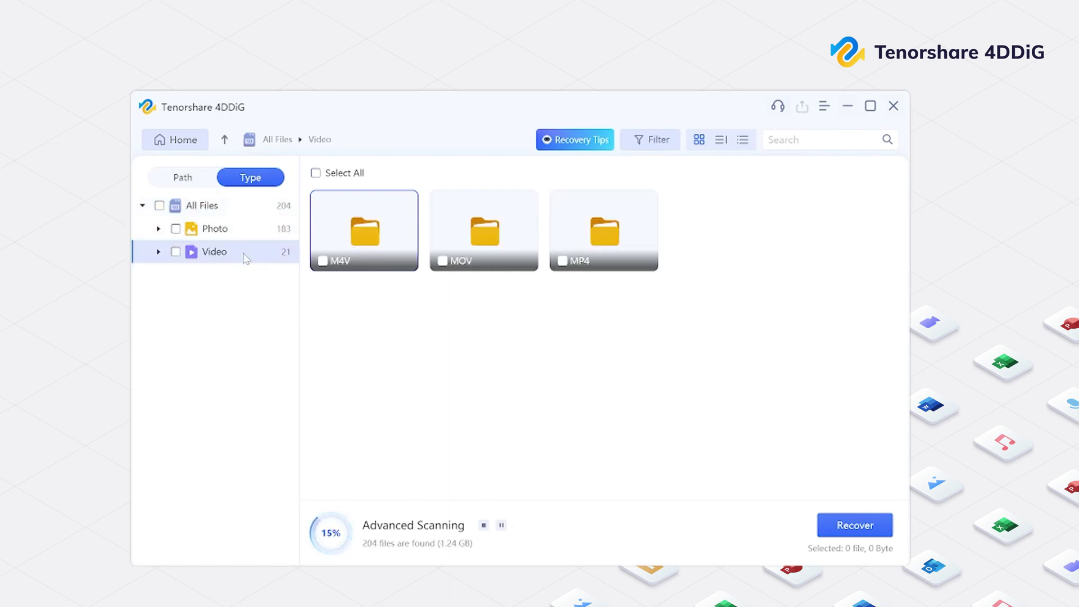
pyautogui.doubleClick(351, 226)
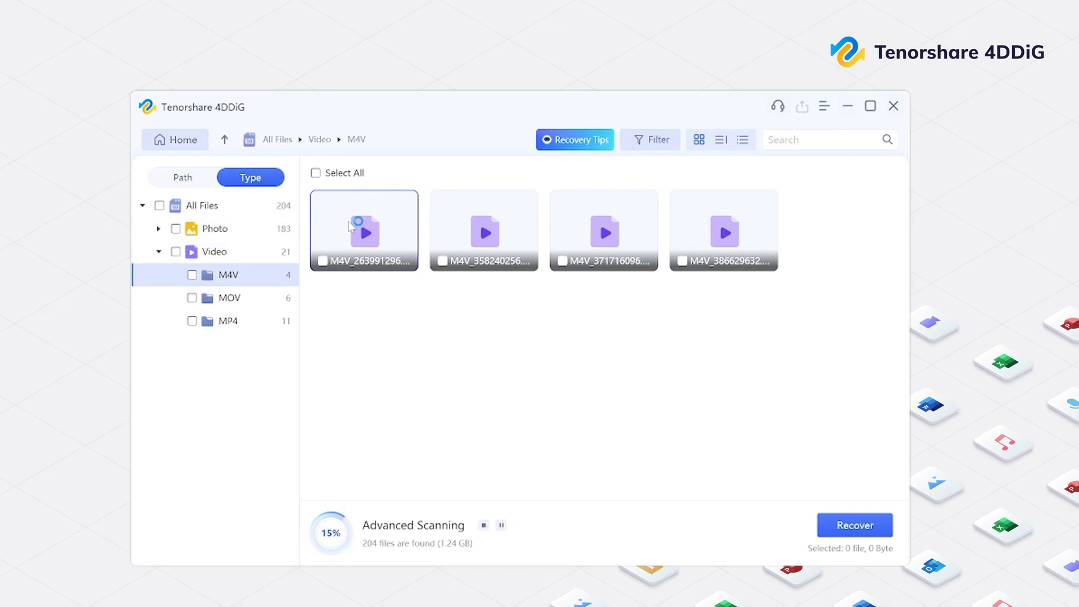
pyautogui.click(250, 298)
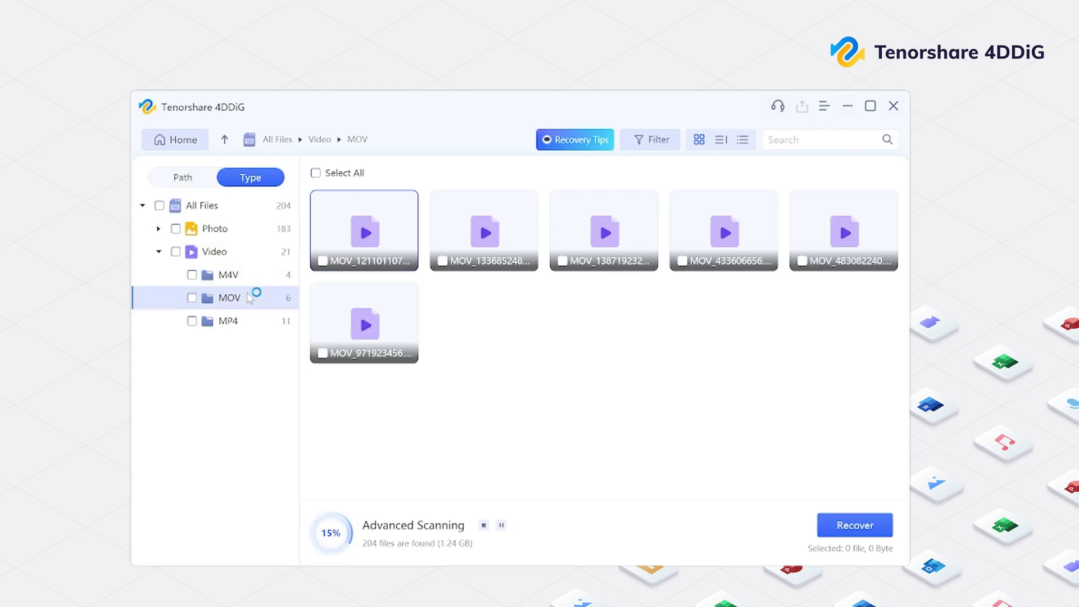
pyautogui.click(257, 325)
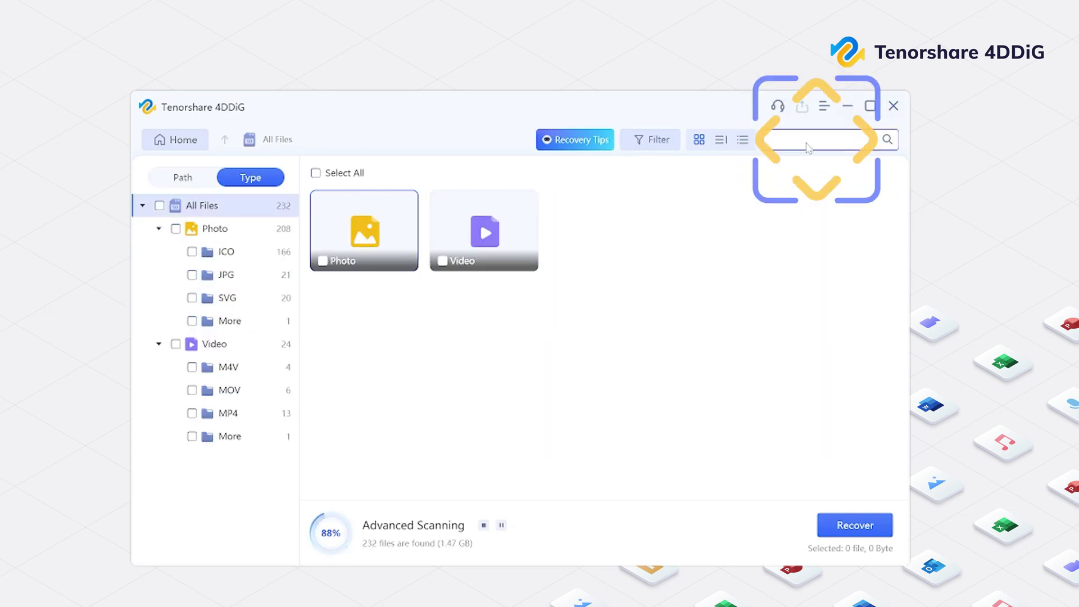
pyautogui.write('sony')
pyautogui.press('Return')
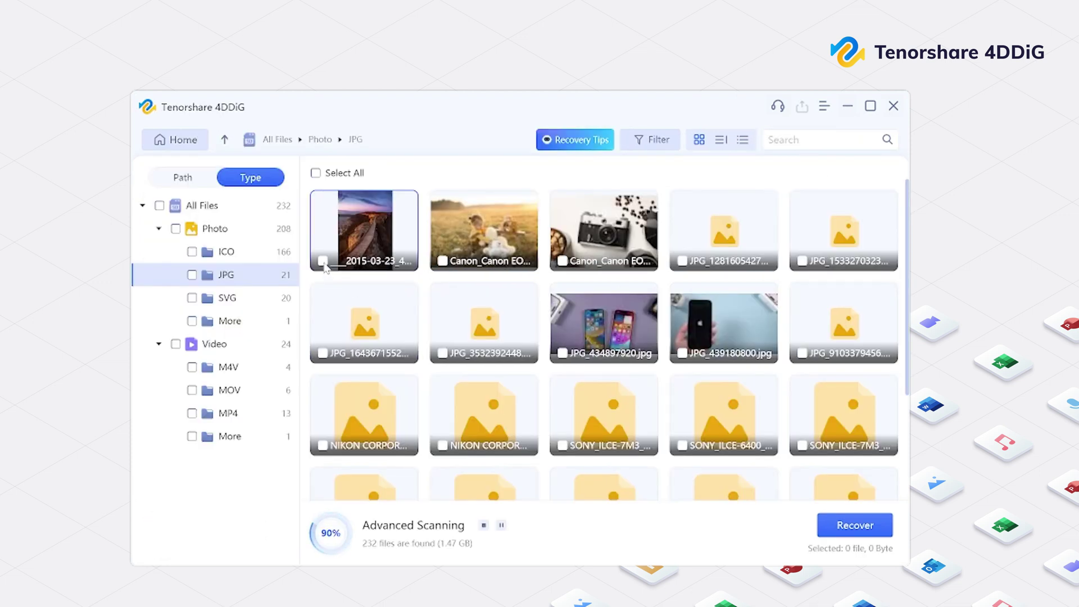
# Mark two JPG photos plus the mp4-21023744 and mp4-71935744 clips for recovery.
pyautogui.click(323, 260)
pyautogui.click(443, 260)
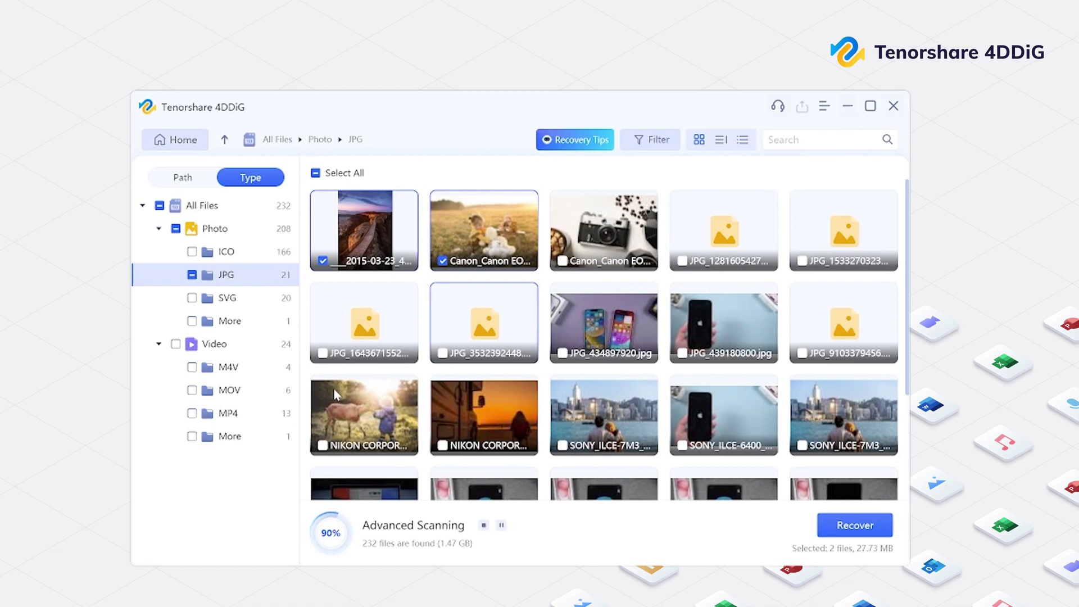
pyautogui.click(233, 415)
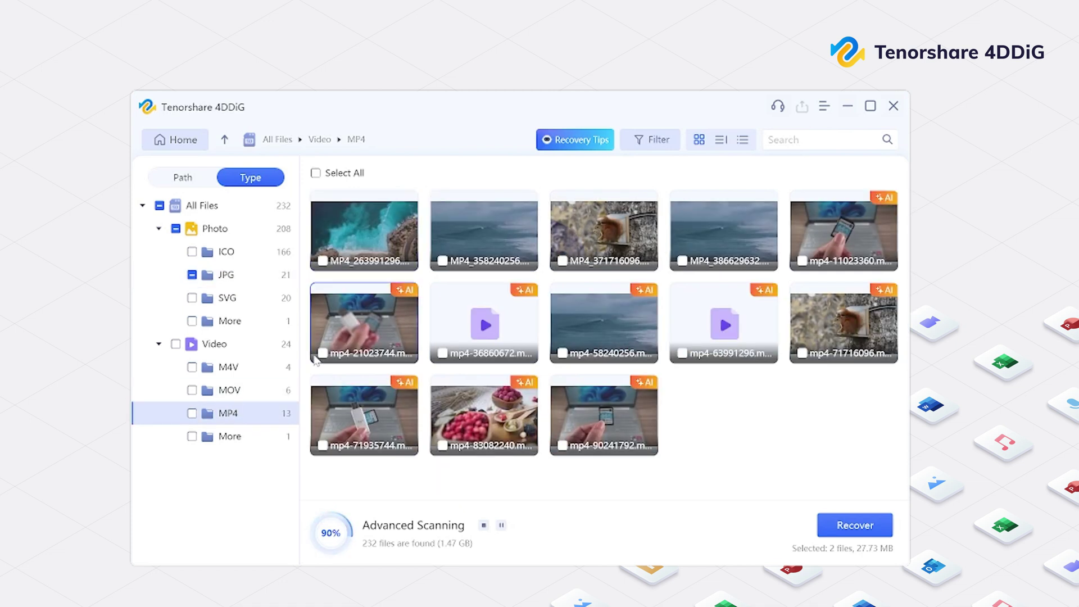
pyautogui.click(323, 353)
pyautogui.click(323, 446)
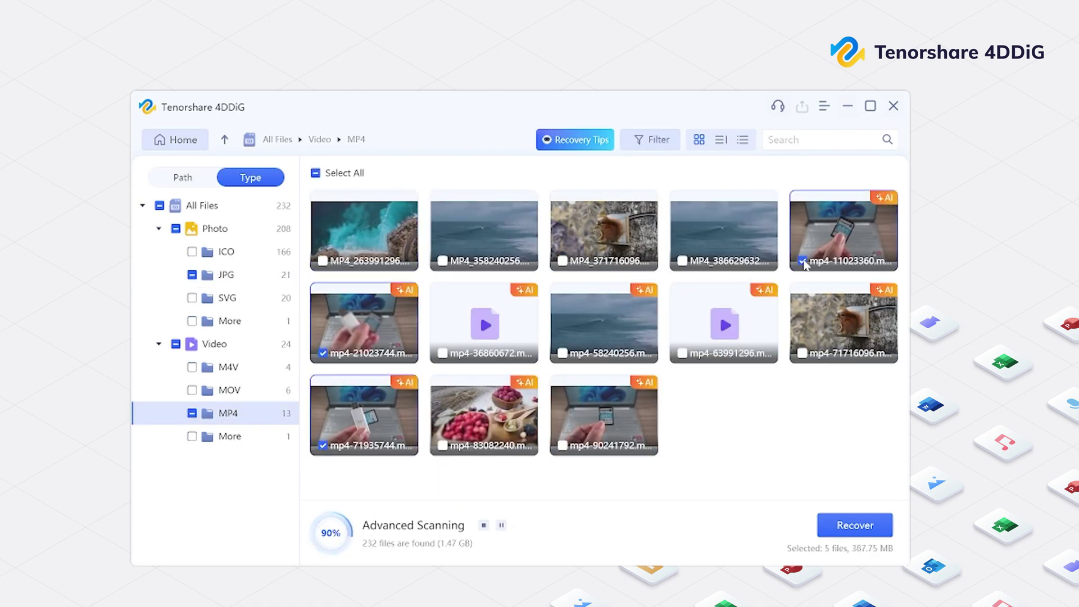
# Recover the selected files into a new folder on Sony (F:), bypassing the warnings.
pyautogui.click(860, 534)
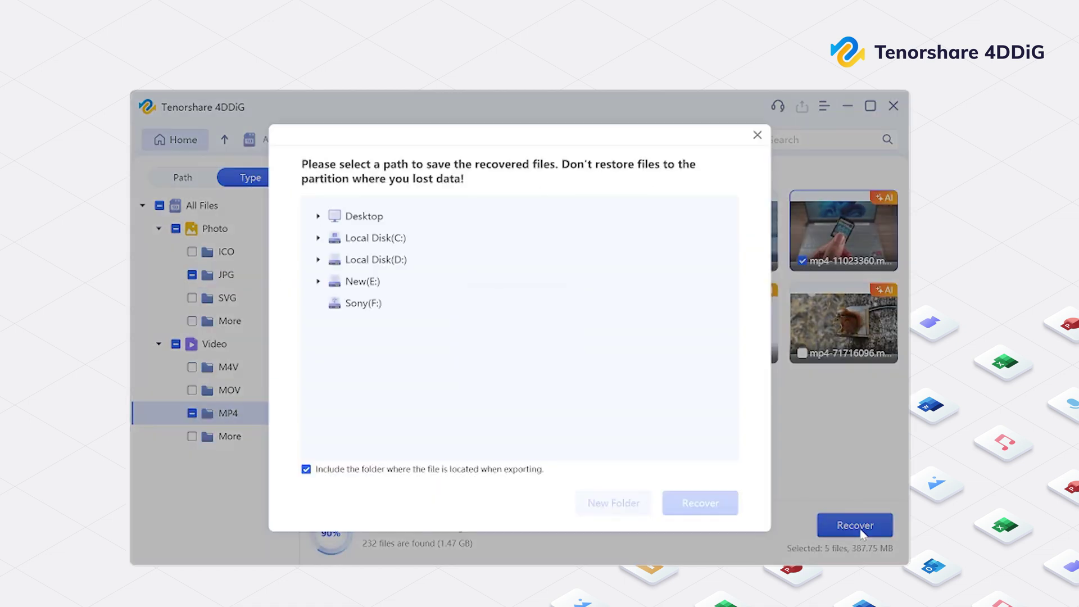
pyautogui.click(425, 313)
pyautogui.click(605, 504)
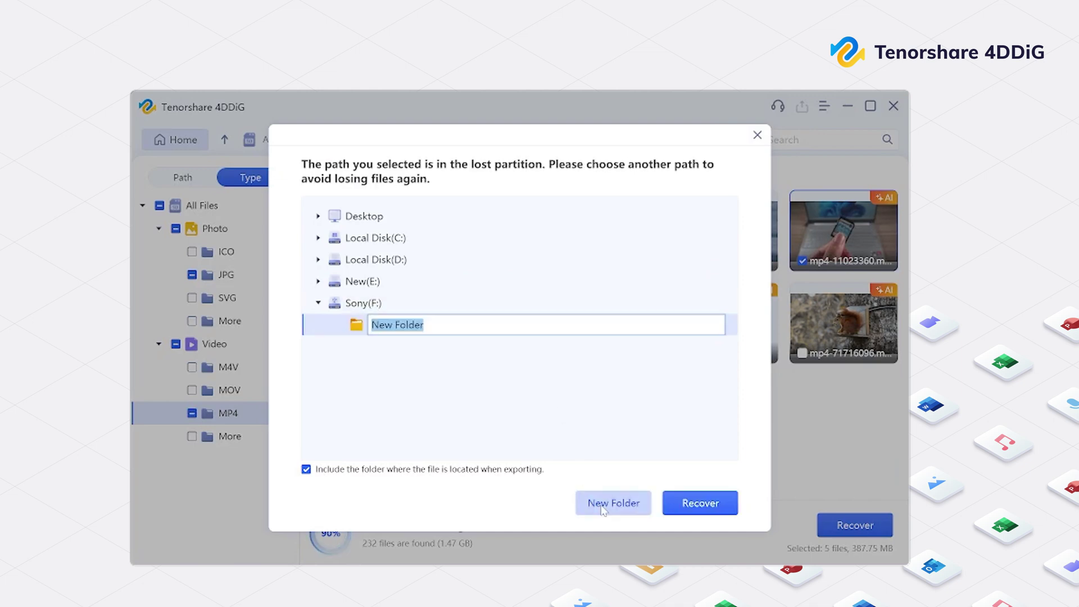
pyautogui.click(711, 505)
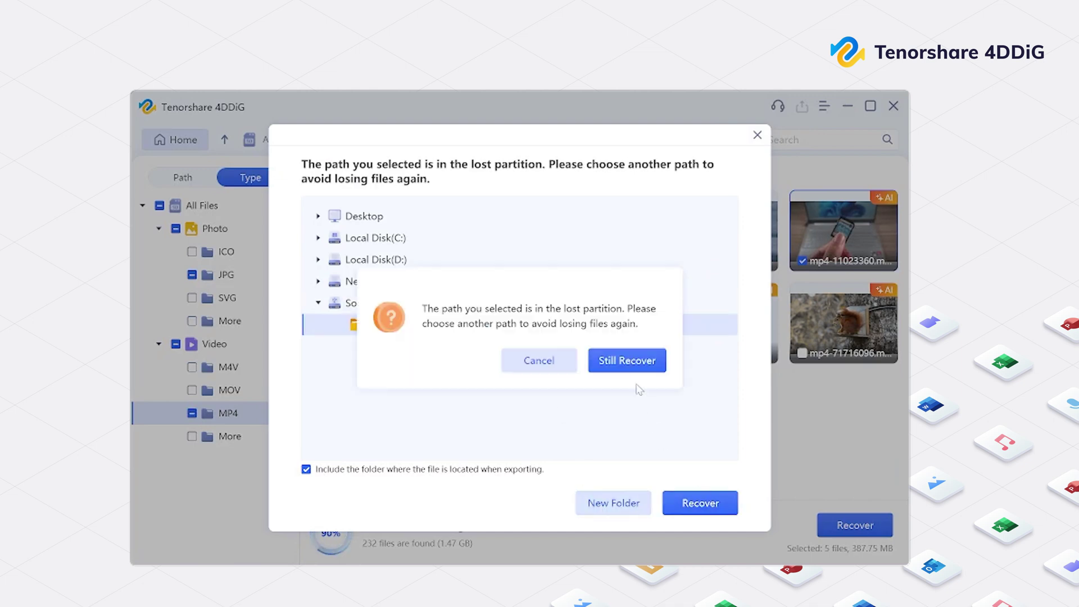
pyautogui.click(633, 365)
pyautogui.click(610, 360)
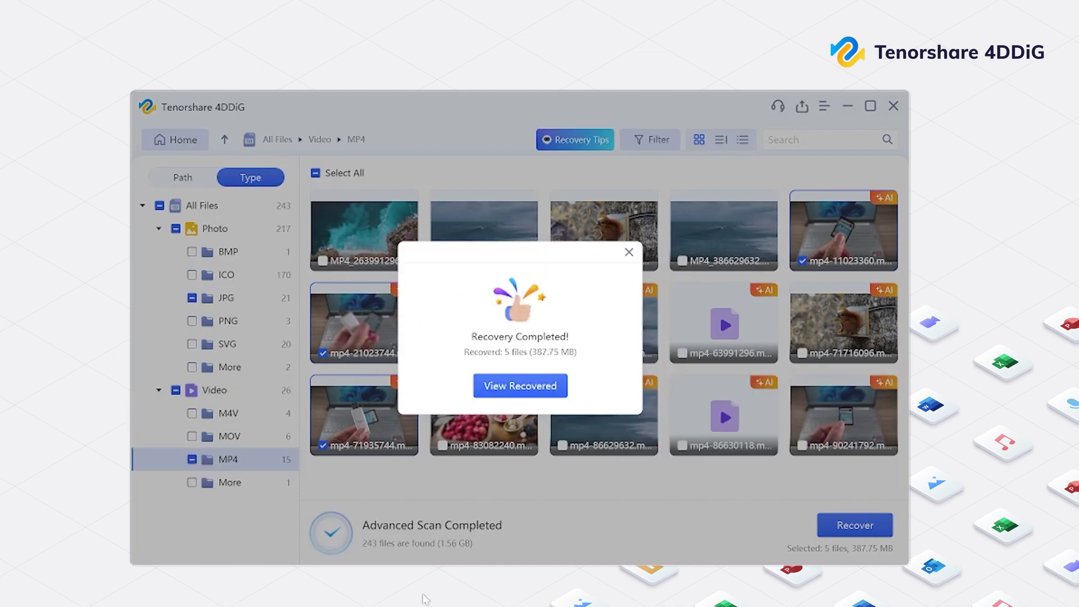
# Open a photo from the recovered JPG folder and advance to the next image.
pyautogui.click(518, 391)
pyautogui.doubleClick(534, 329)
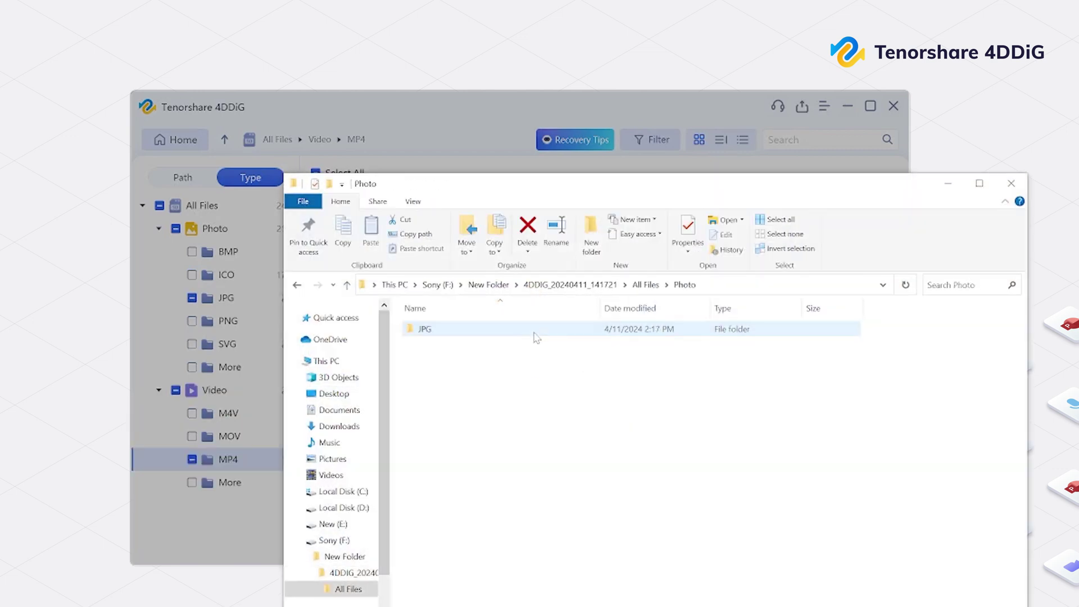
pyautogui.doubleClick(534, 328)
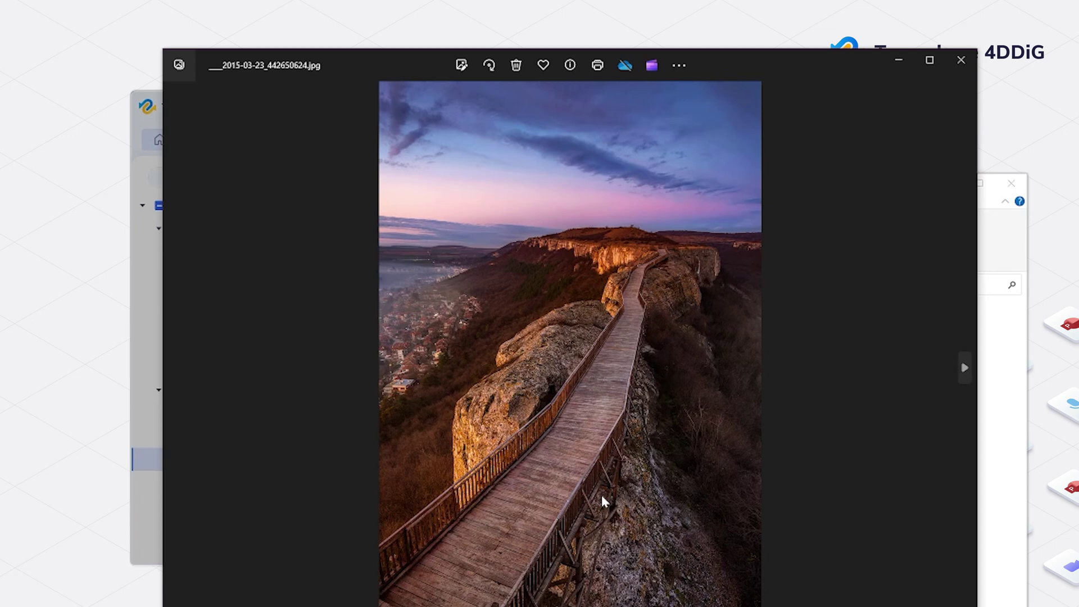
pyautogui.press('Right')
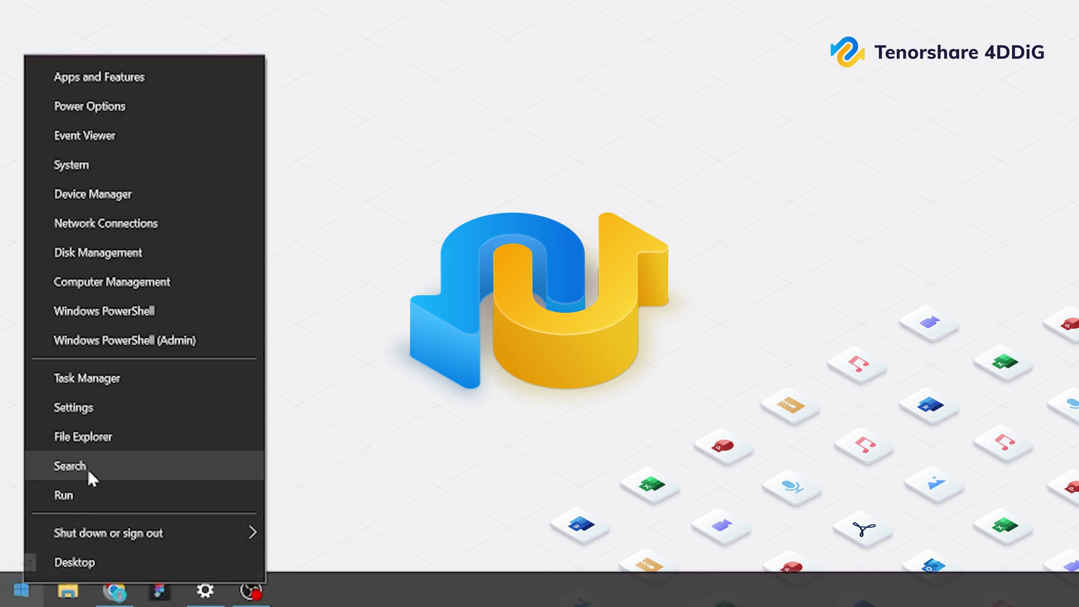
# Search Windows for 'cmd' to find Command Prompt.
pyautogui.click(88, 469)
pyautogui.write('c')
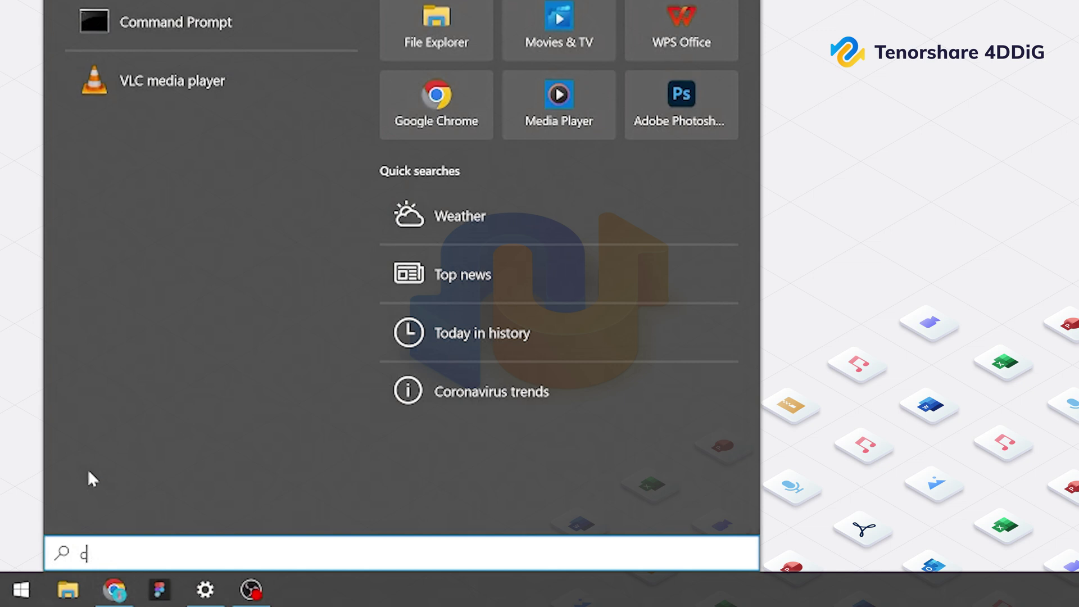
pyautogui.write('md')
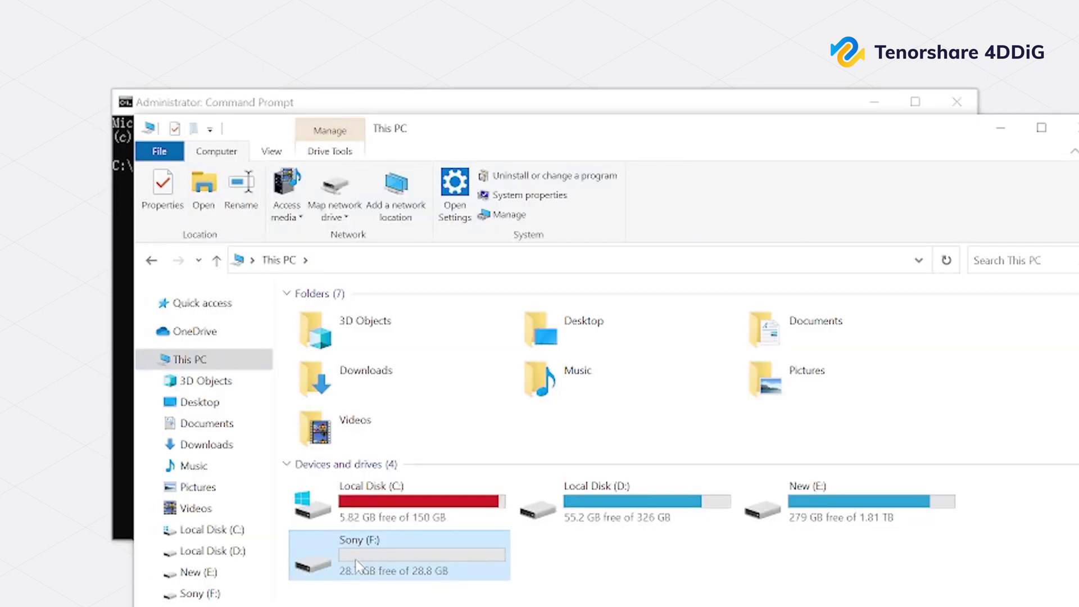
# Run chkdsk F: /f on the Sony drive, which reports no problems.
pyautogui.click(1001, 127)
pyautogui.write('chkdsk F: /f')
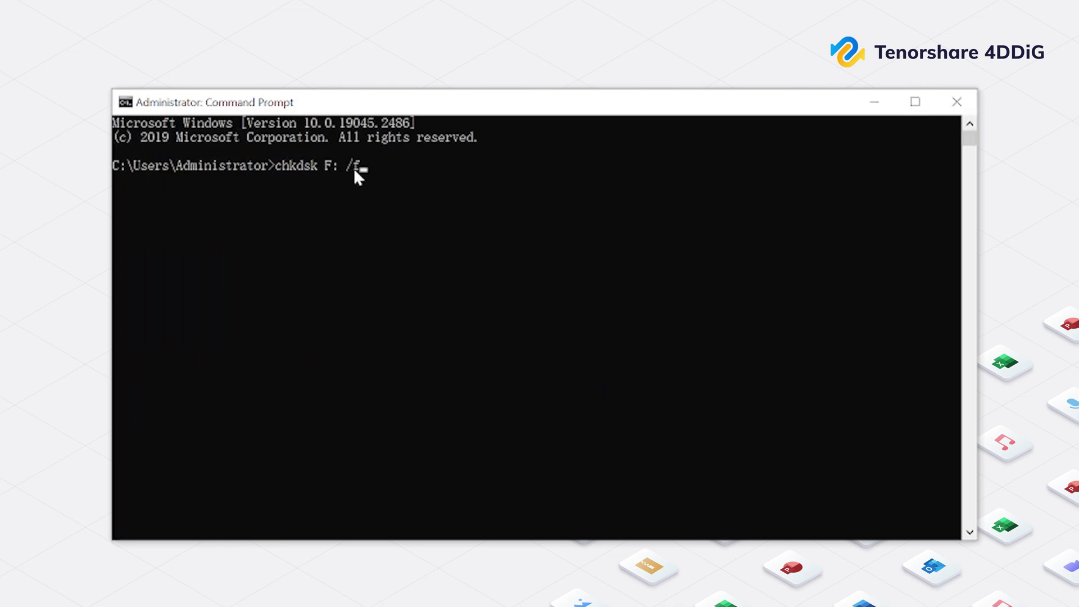
pyautogui.press('Return')
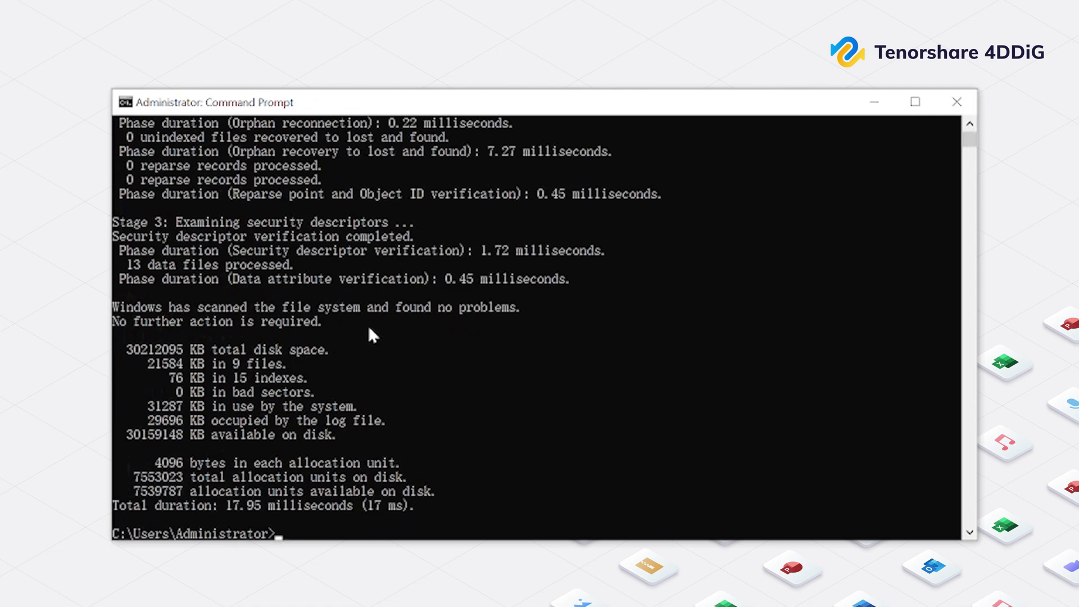
pyautogui.scroll(-5, 369, 326)
# Enter Y and F at the prompt, both rejected as unrecognized commands.
pyautogui.write('Y')
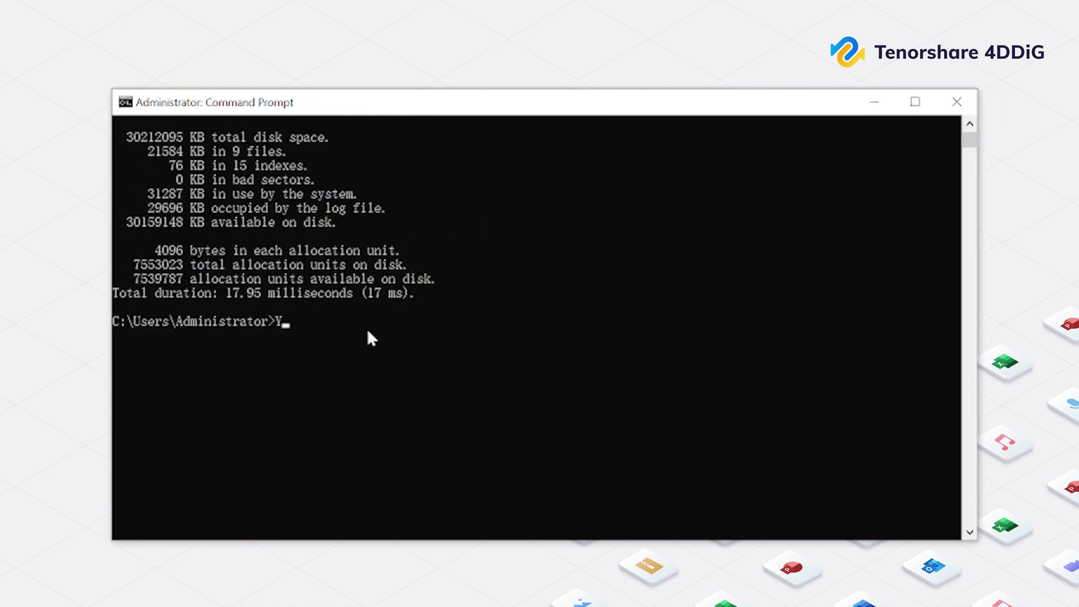
pyautogui.press('Return')
pyautogui.write('F')
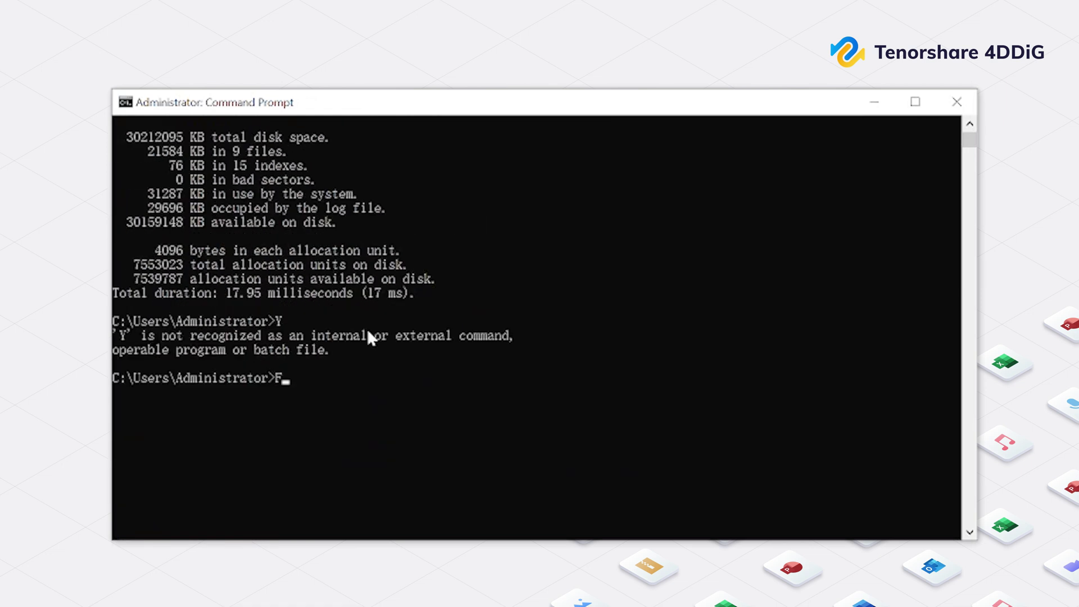
pyautogui.press('Return')
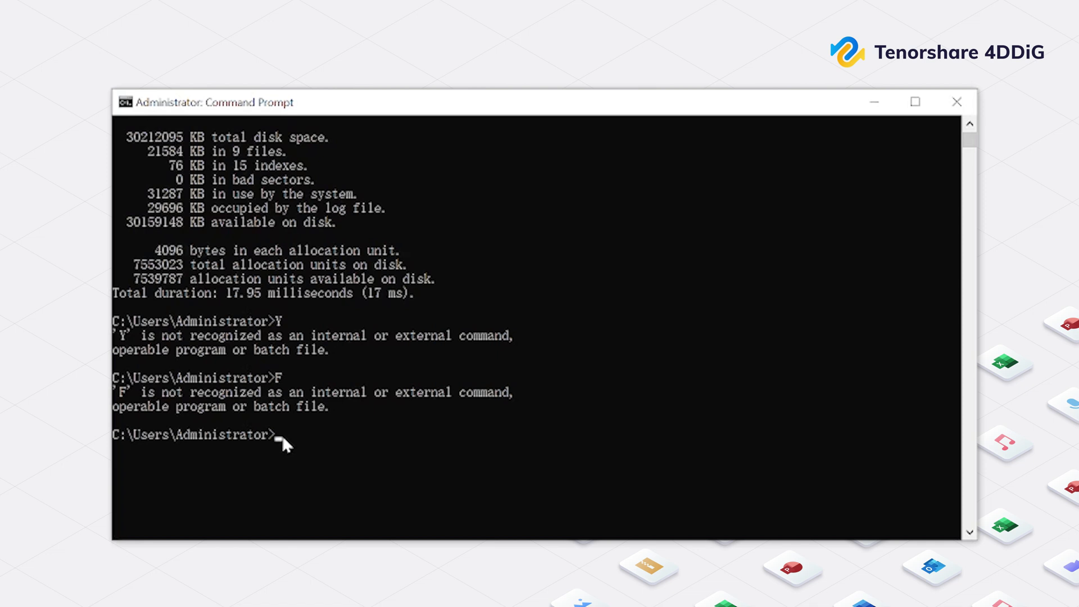
# Run 'attrib -h -r -s /s /d *.*' at the prompt.
pyautogui.write('attrib -h -r -s /s /d *.*')
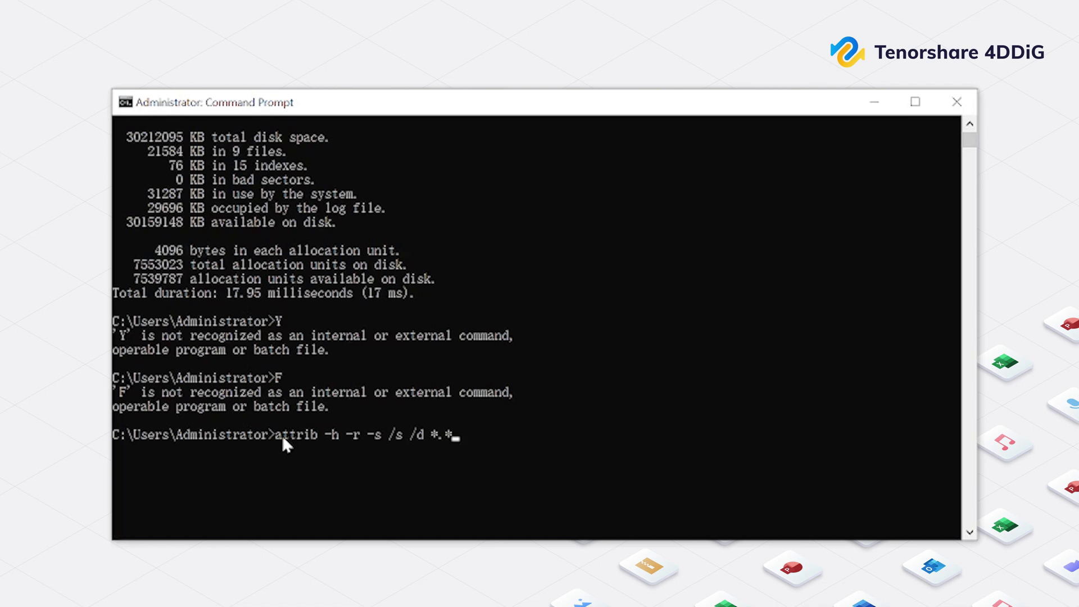
pyautogui.press('Return')
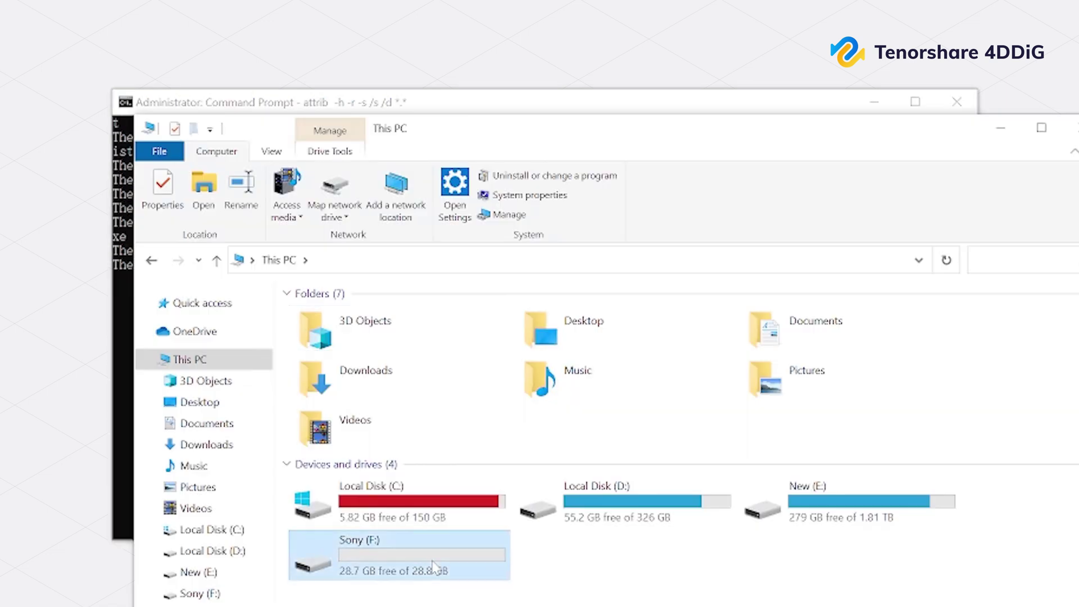
# Browse Sony (F:) into New Folder, return to This PC, and open a context menu.
pyautogui.doubleClick(434, 565)
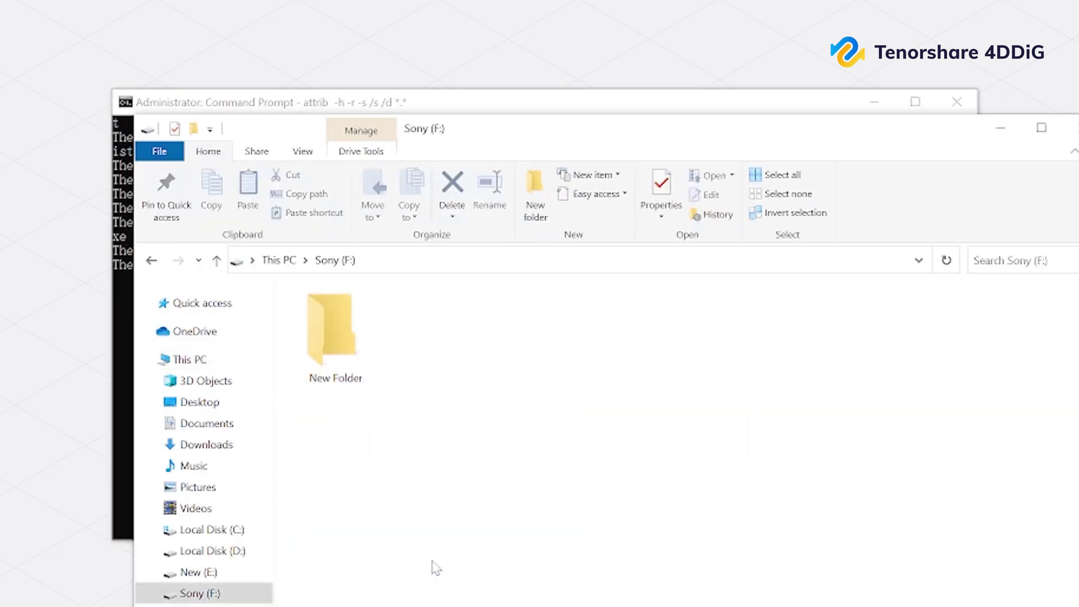
pyautogui.doubleClick(362, 349)
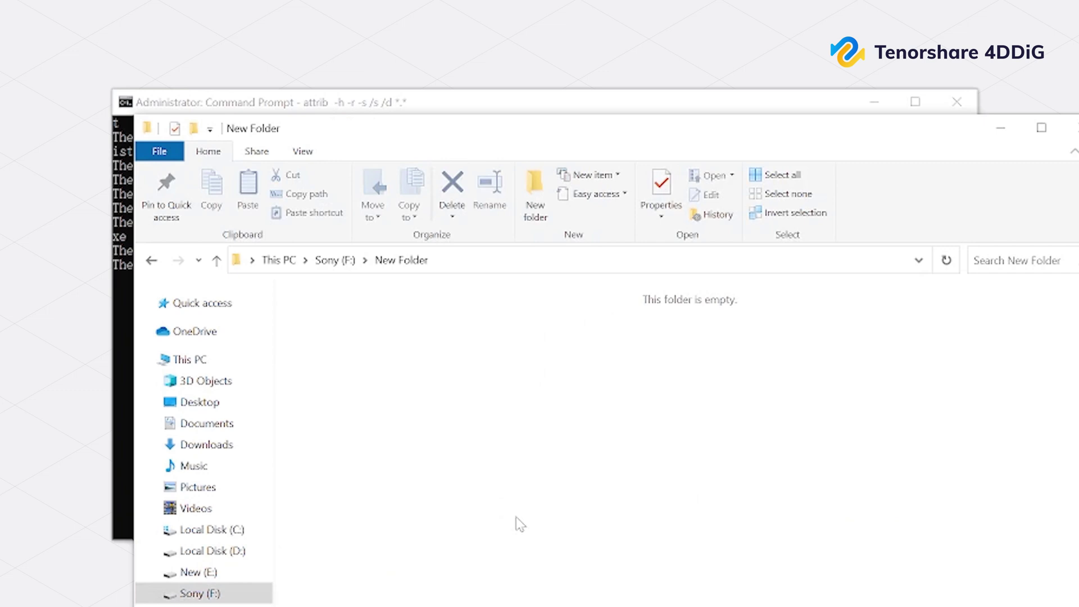
pyautogui.click(284, 262)
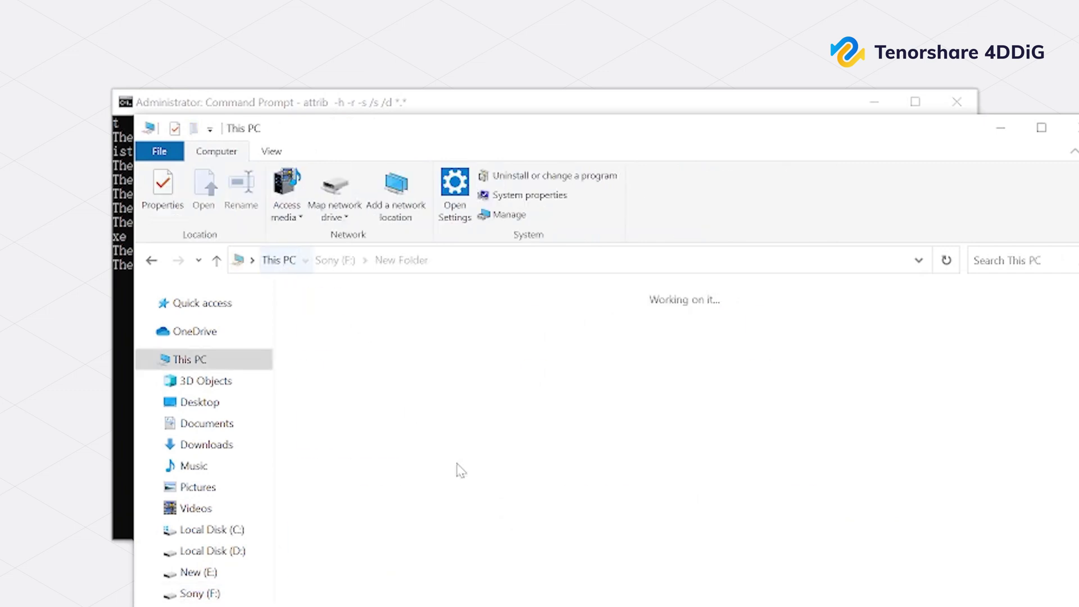
pyautogui.rightClick(589, 588)
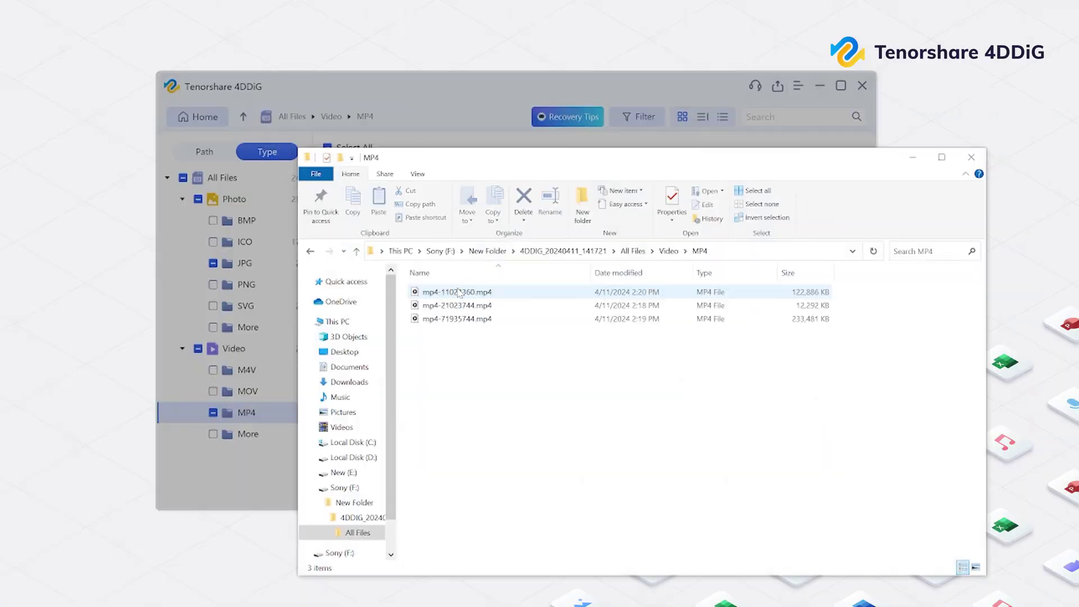
# Play the first recovered .mp4 file in Media Player.
pyautogui.doubleClick(460, 292)
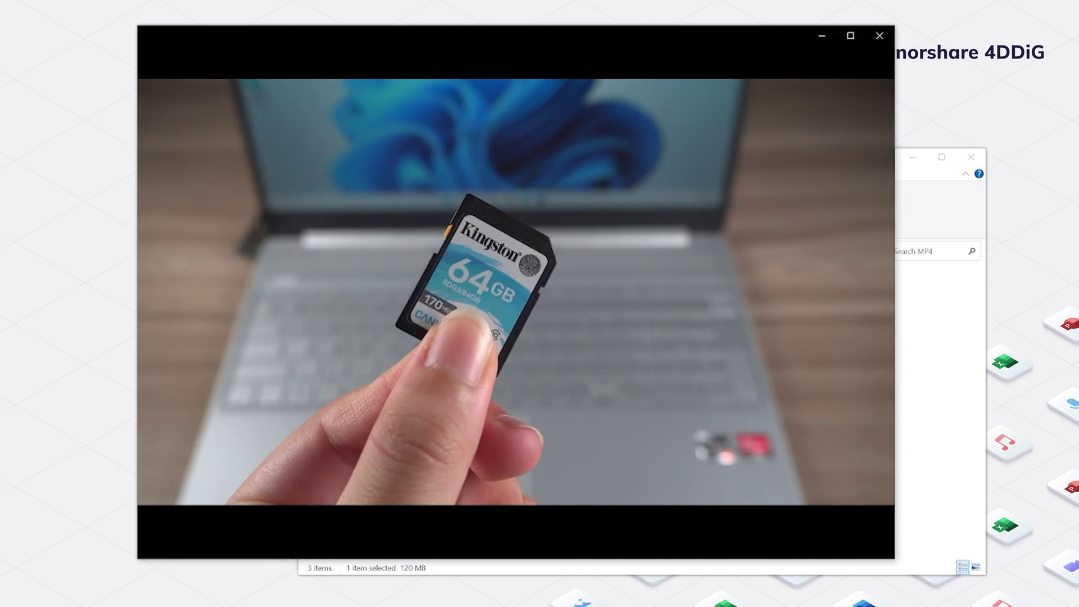